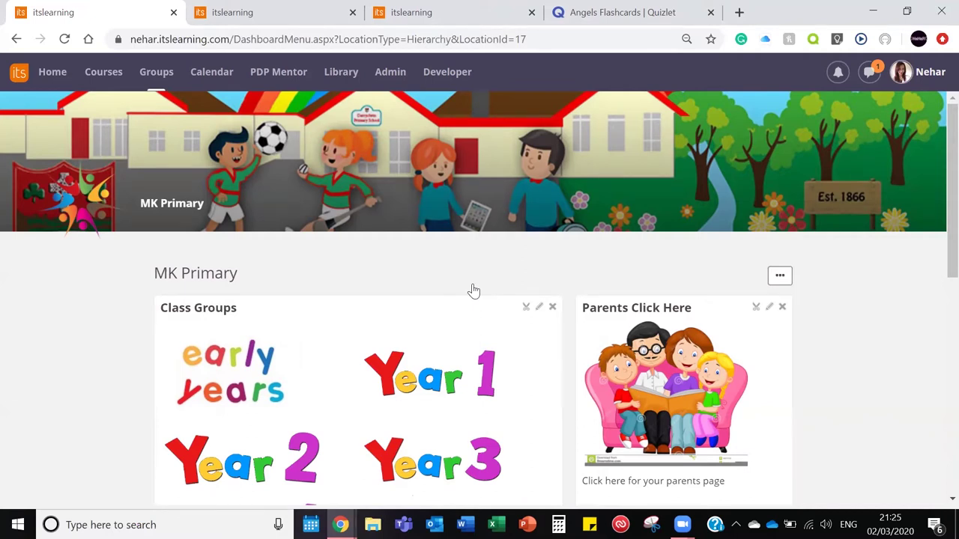
pyautogui.scroll(-1, 474, 290)
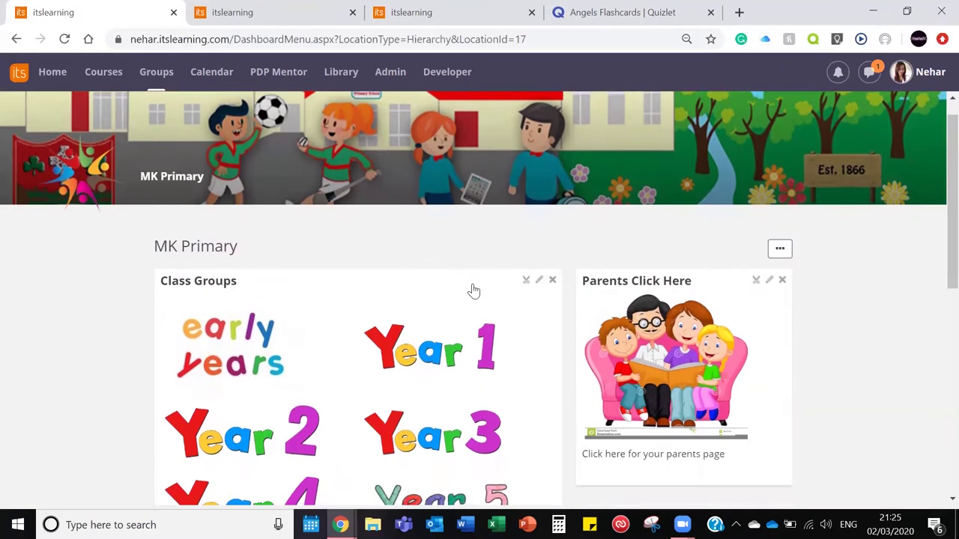
pyautogui.scroll(-1, 473, 291)
pyautogui.scroll(-1, 473, 290)
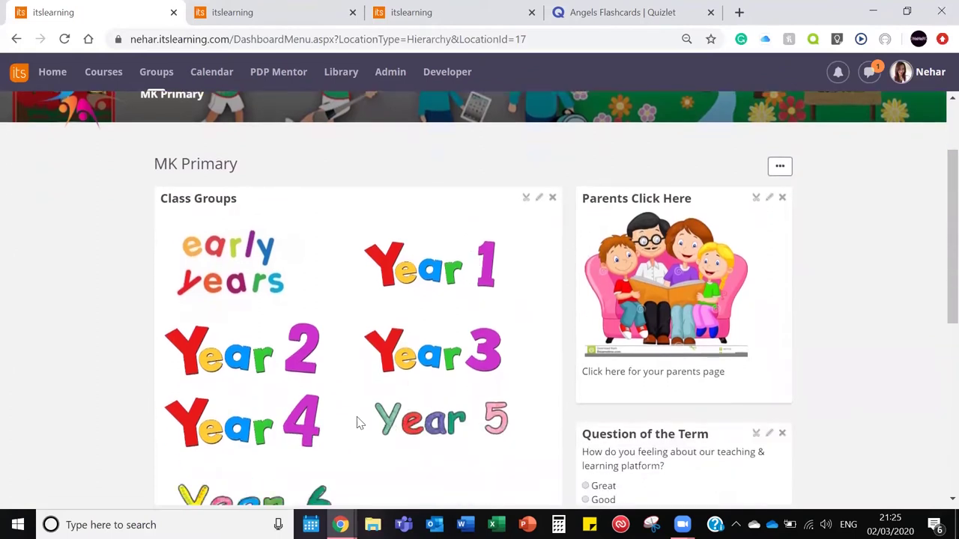
pyautogui.scroll(-1, 148, 408)
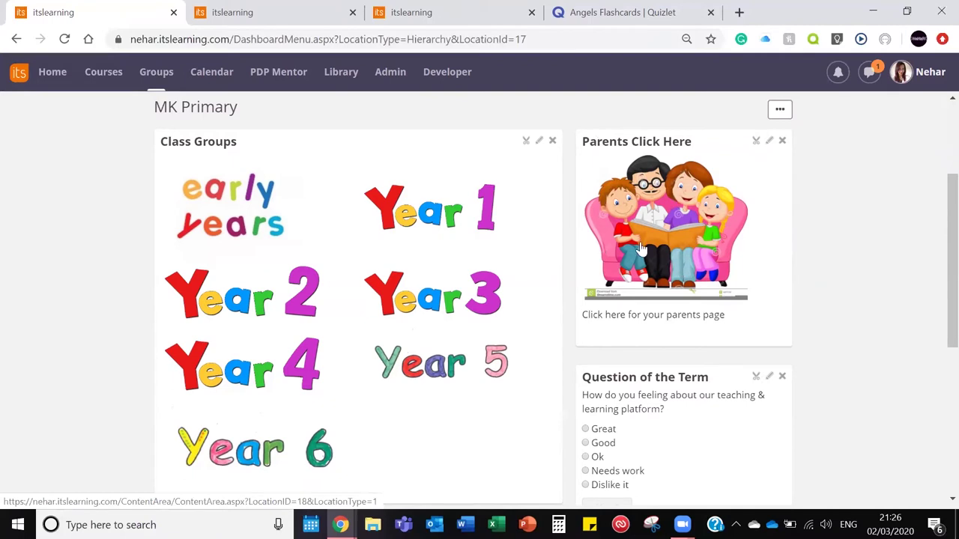
pyautogui.scroll(-1, 640, 247)
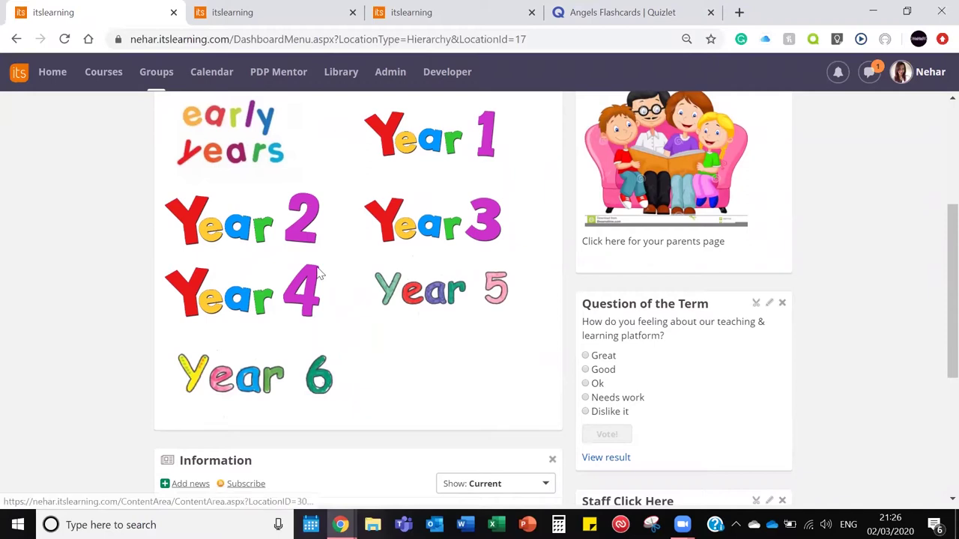
pyautogui.scroll(-1, 493, 352)
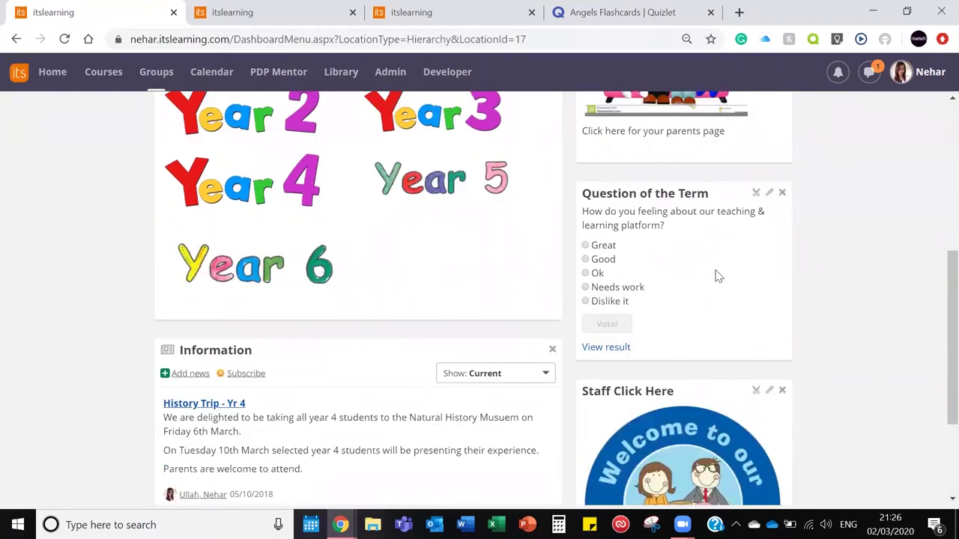
pyautogui.scroll(-1, 715, 276)
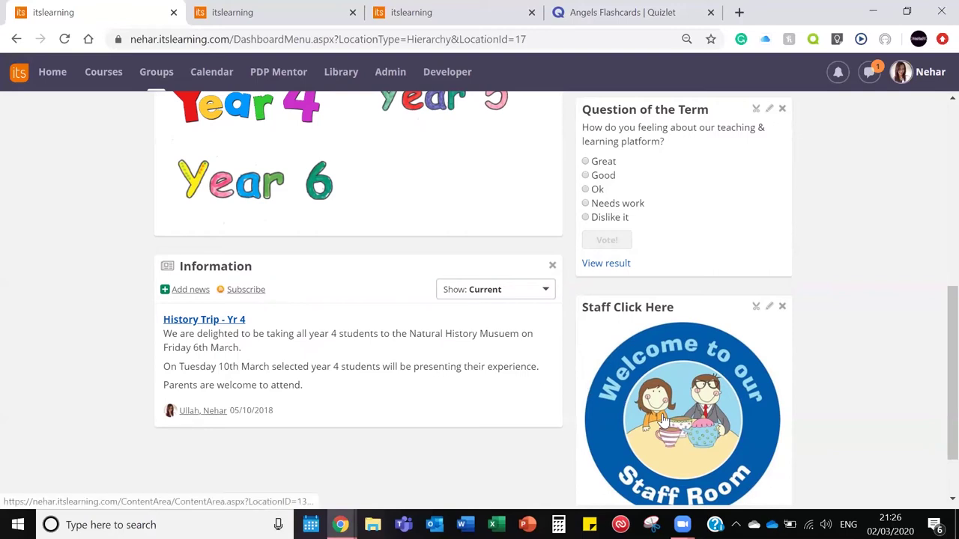
pyautogui.scroll(4, 663, 421)
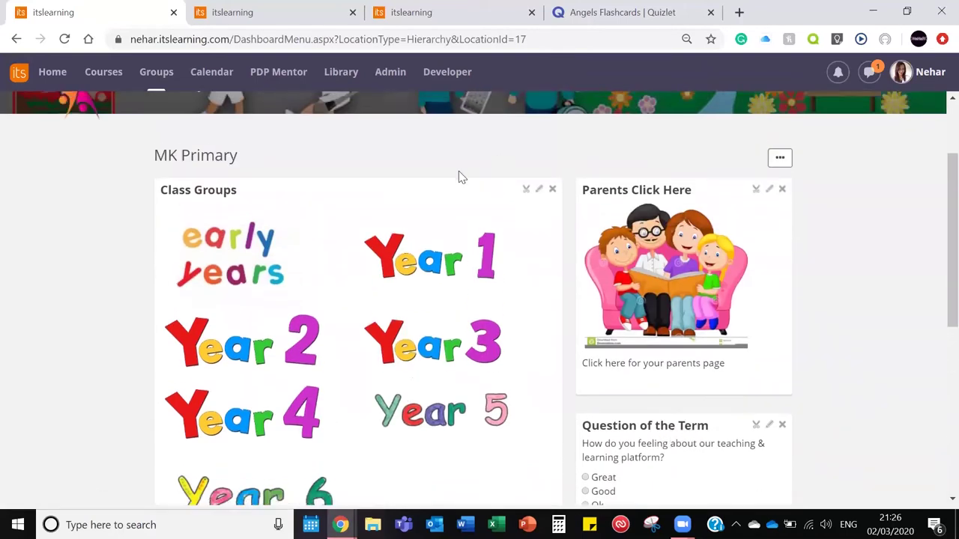
pyautogui.scroll(2, 452, 315)
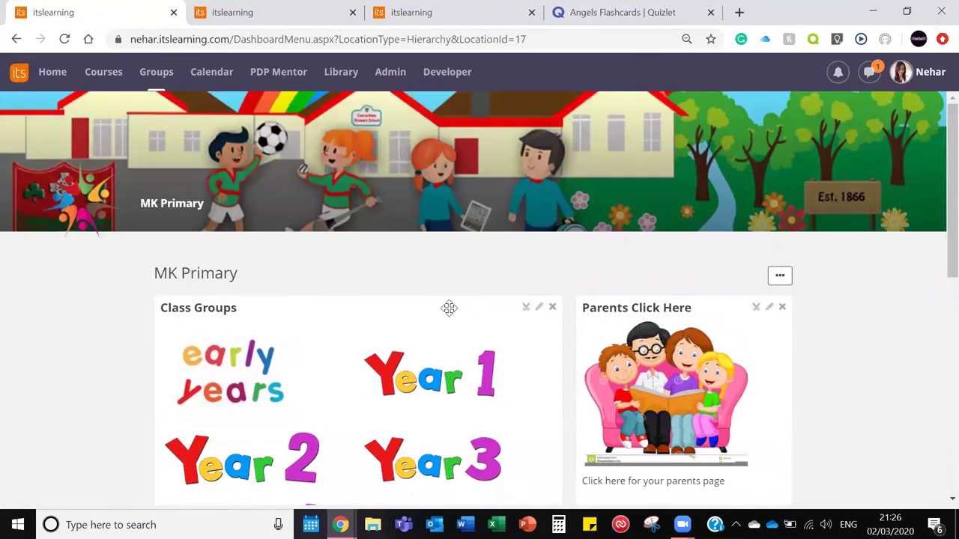
pyautogui.click(781, 276)
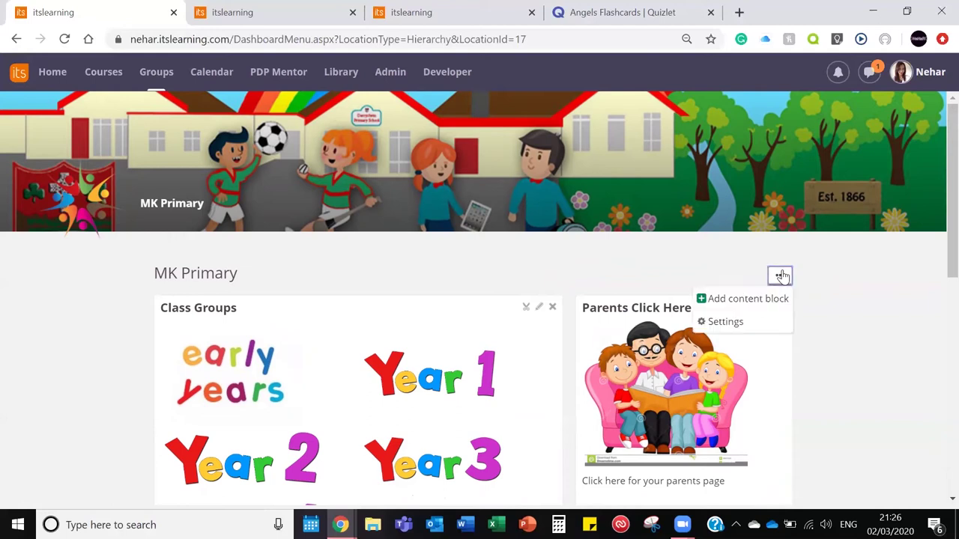
pyautogui.click(744, 299)
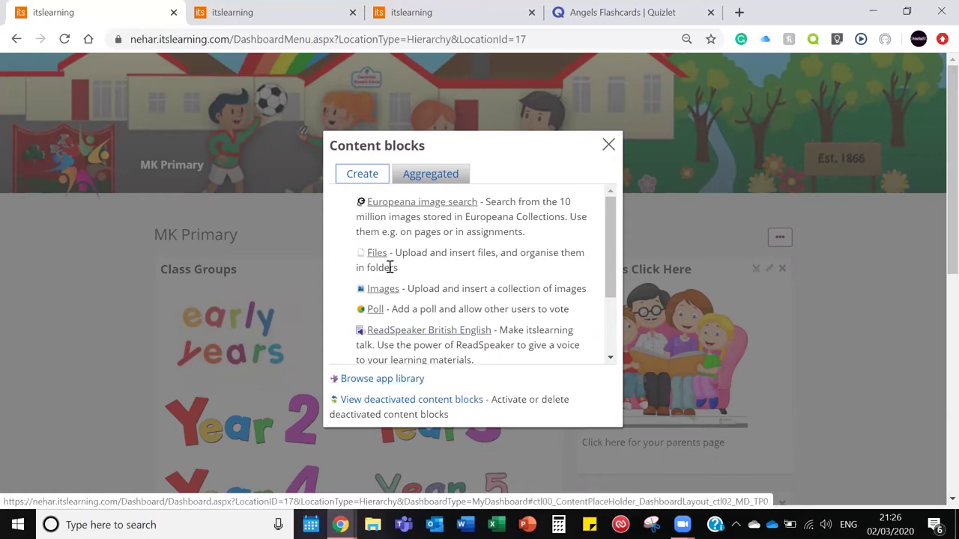
pyautogui.scroll(-2, 378, 301)
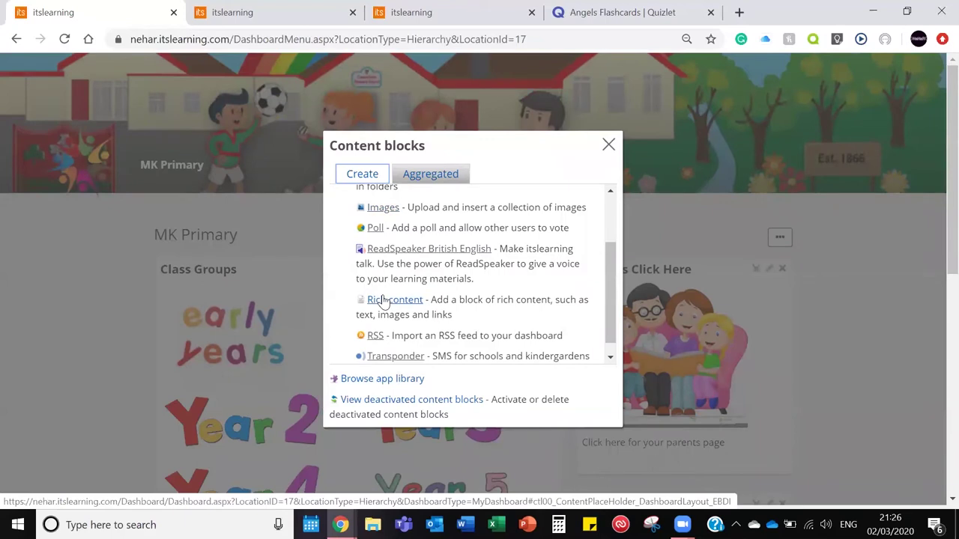
pyautogui.click(383, 299)
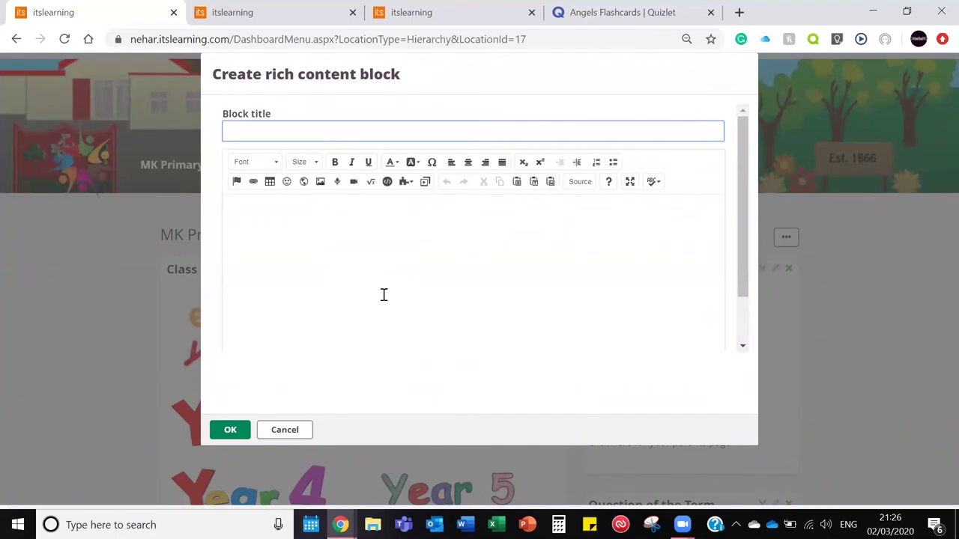
pyautogui.scroll(-1, 383, 295)
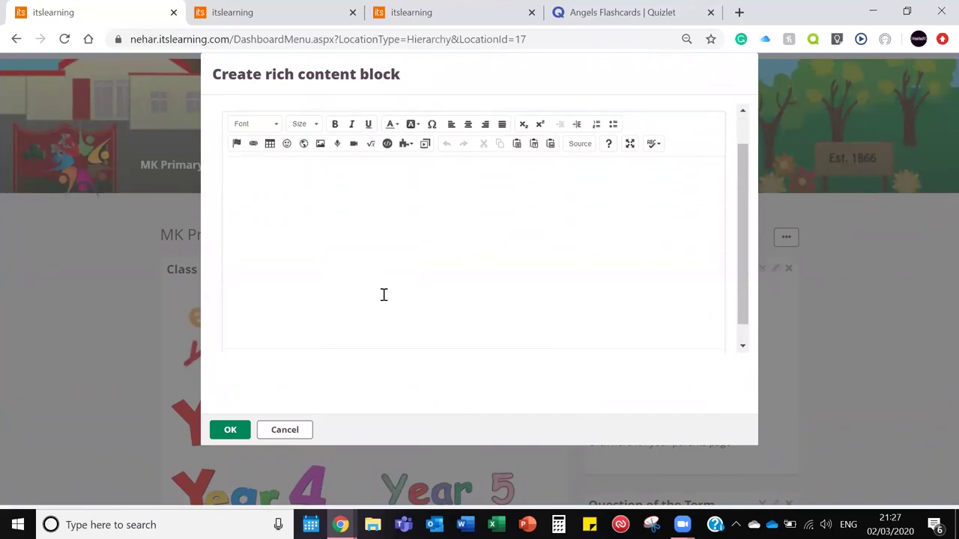
pyautogui.click(278, 430)
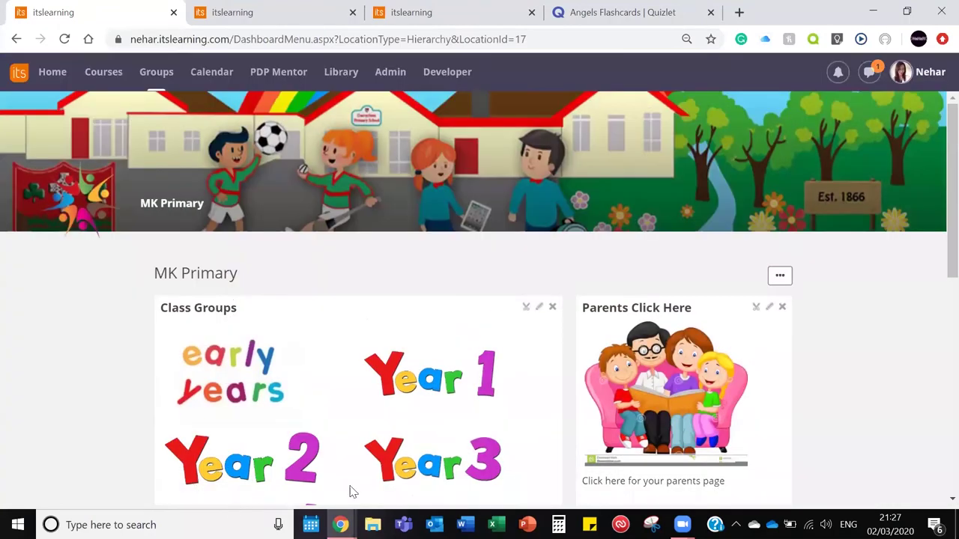
pyautogui.click(780, 277)
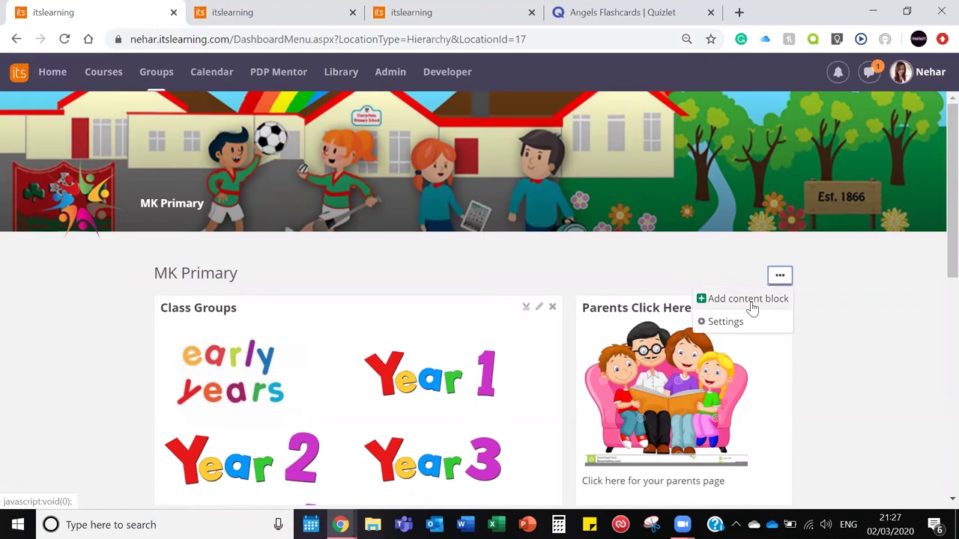
pyautogui.click(748, 299)
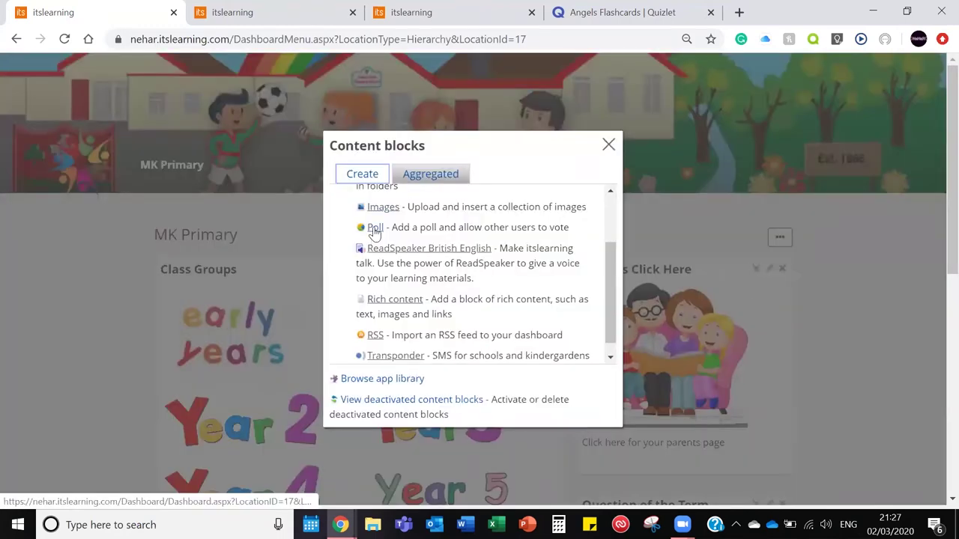
pyautogui.scroll(2, 375, 232)
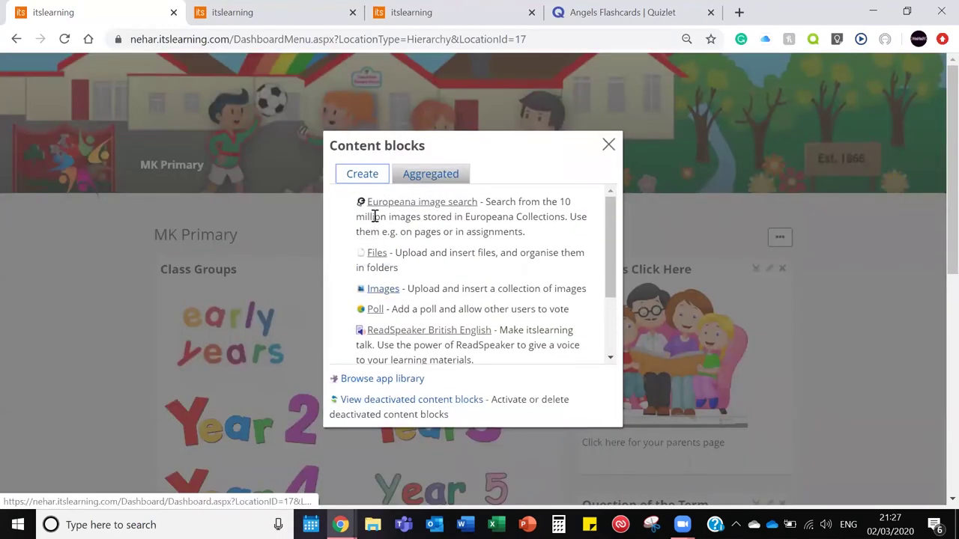
pyautogui.scroll(-3, 370, 260)
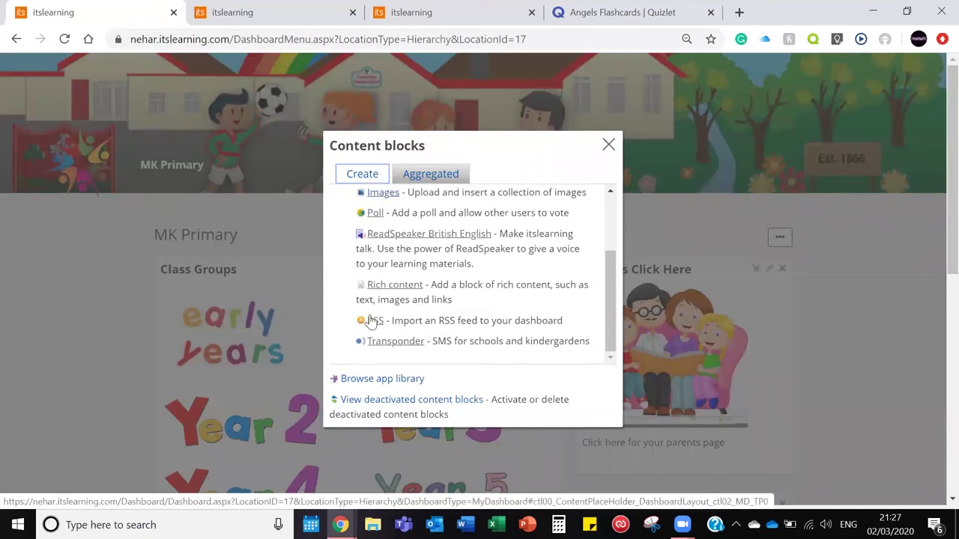
pyautogui.click(608, 146)
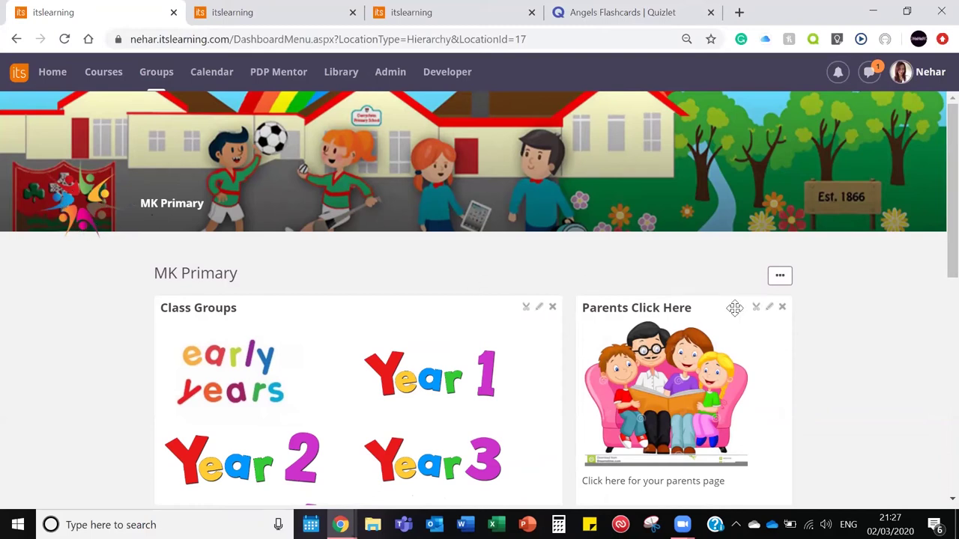
# In the dashboard's settings, toggle Enable branding off and back on
pyautogui.click(779, 277)
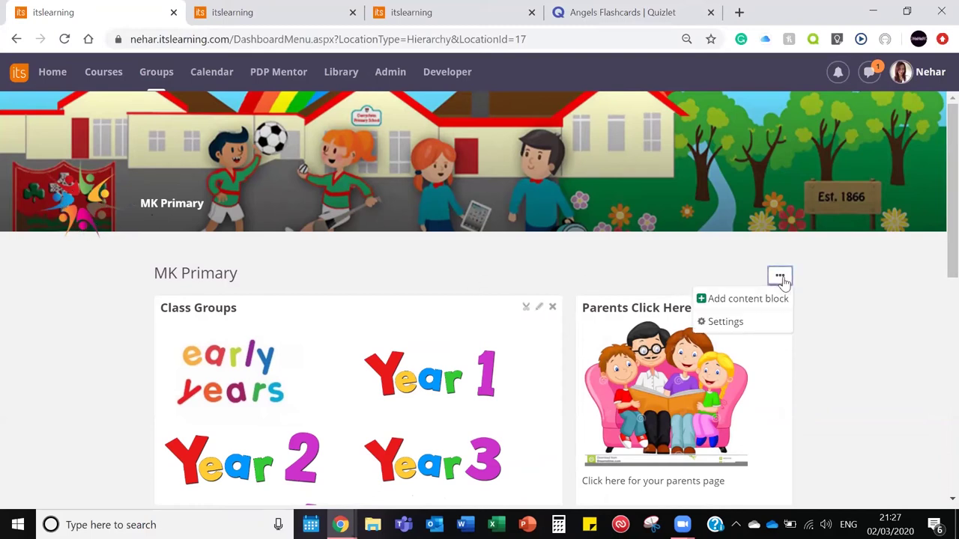
pyautogui.click(725, 322)
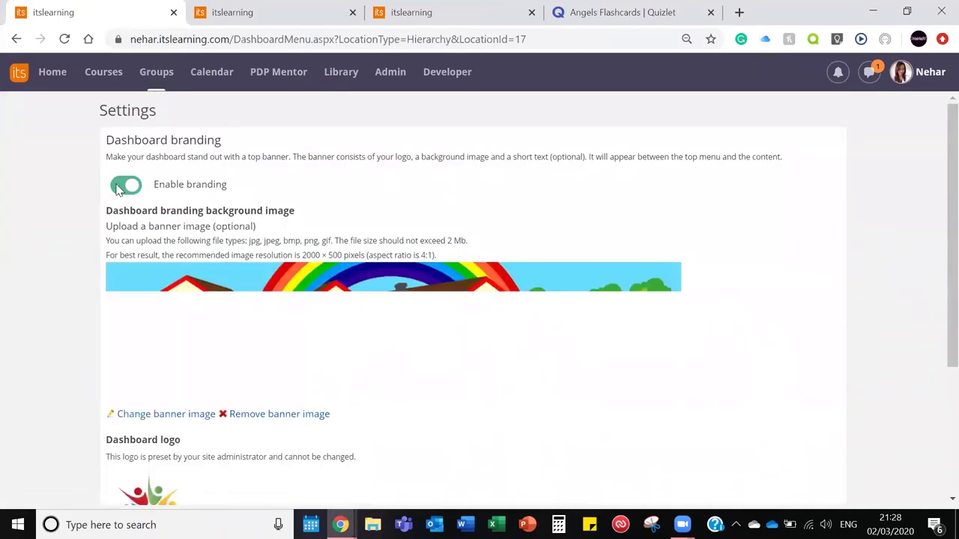
pyautogui.click(121, 187)
pyautogui.click(122, 186)
# Keep 'MK Primary' as the branding text and save the dashboard settings
pyautogui.scroll(-1, 103, 343)
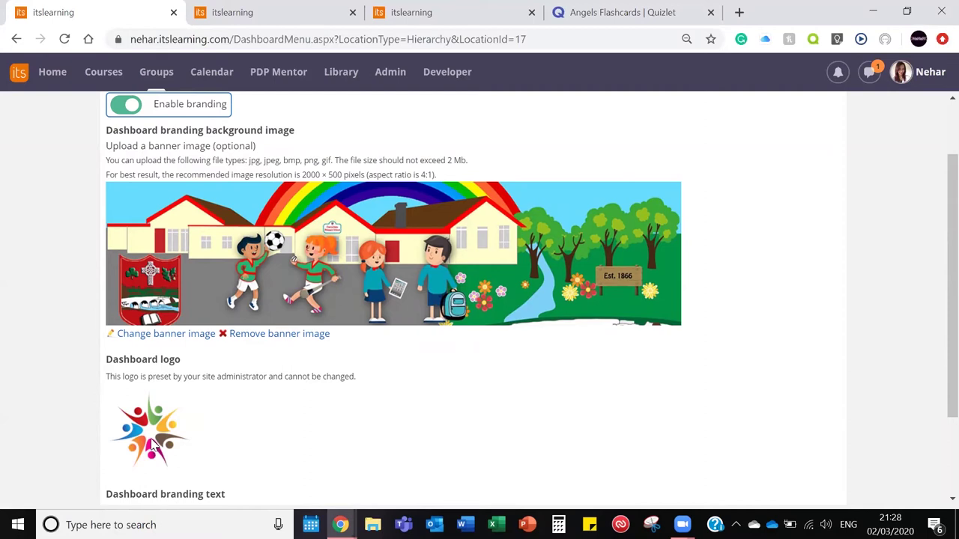
pyautogui.scroll(-1, 149, 444)
pyautogui.scroll(-1, 152, 444)
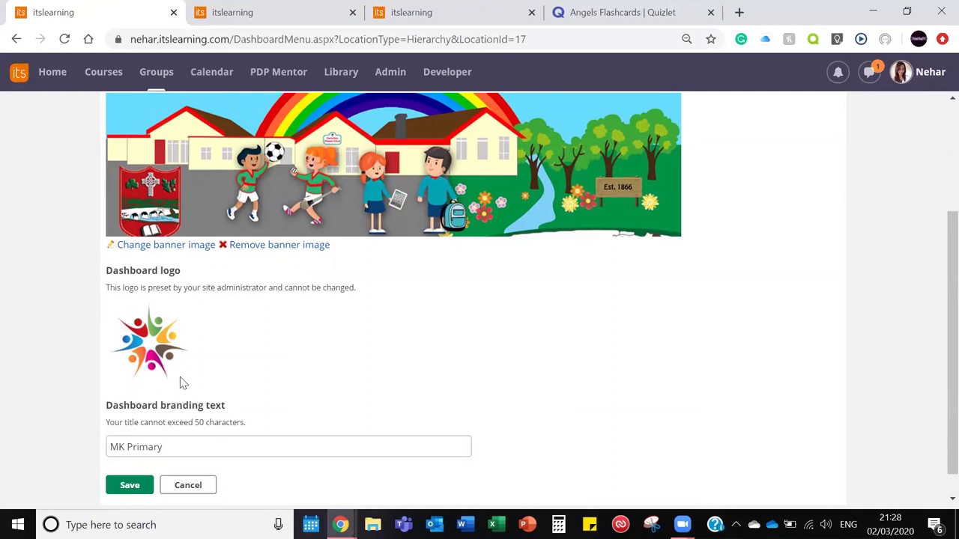
pyautogui.click(199, 440)
pyautogui.scroll(-1, 255, 412)
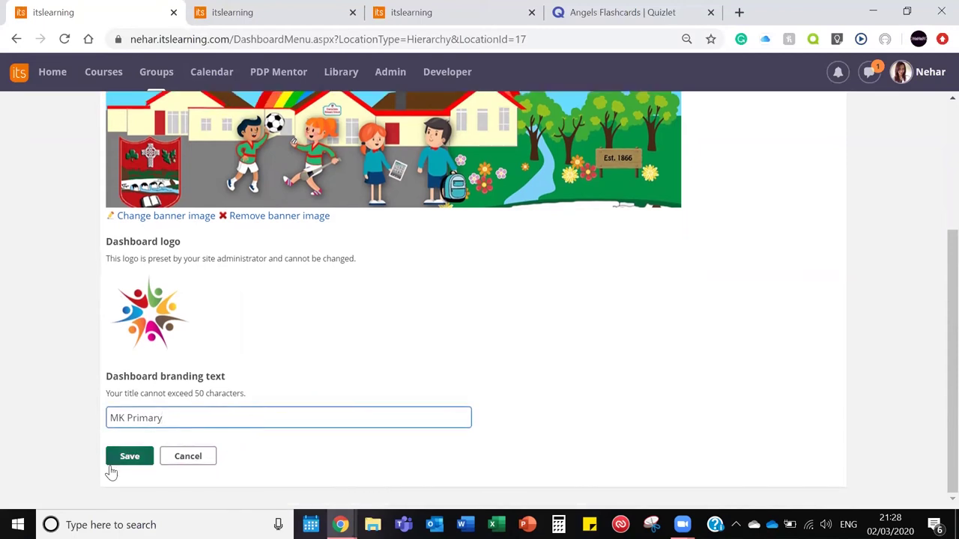
pyautogui.click(139, 456)
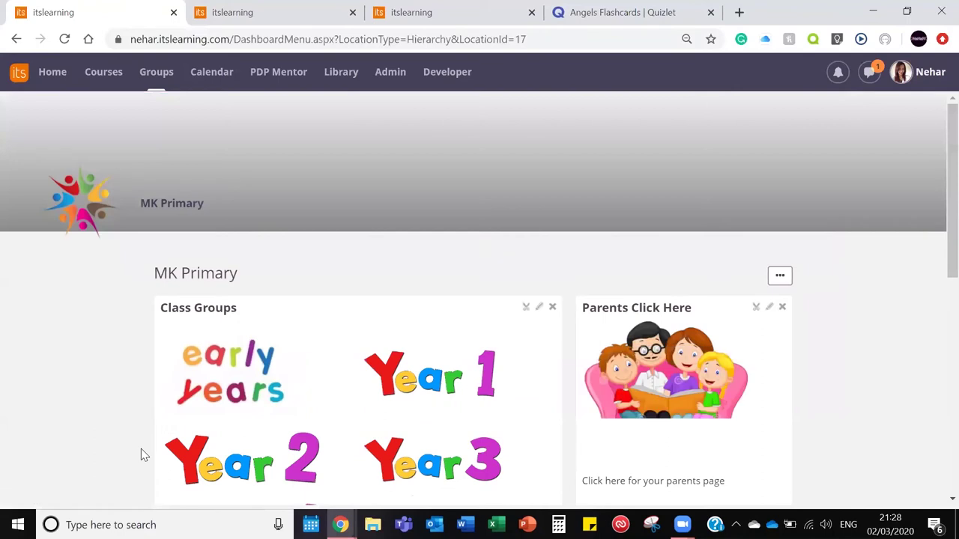
pyautogui.scroll(-3, 142, 453)
pyautogui.scroll(-1, 141, 455)
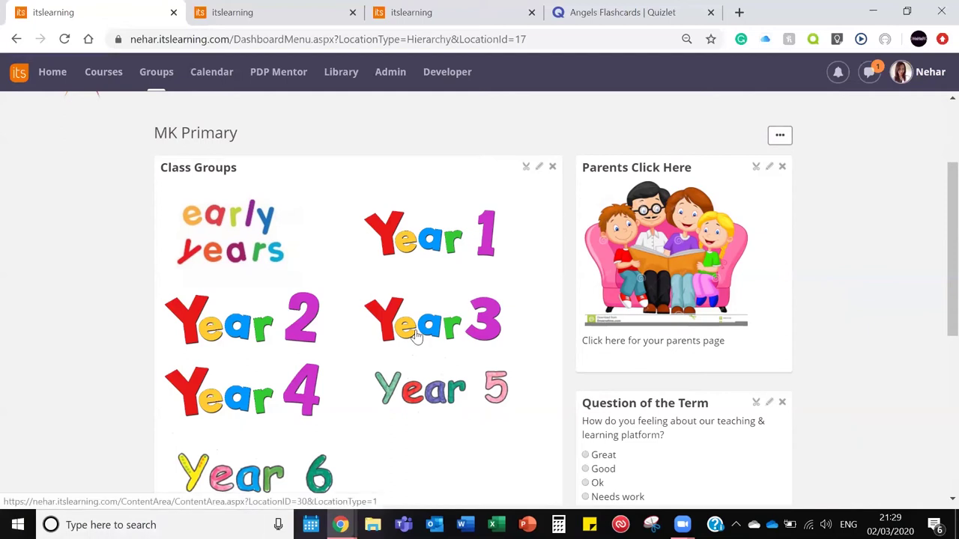
# Open the Year 3 course page from Class Groups, then glance at the Groups and Courses menus
pyautogui.click(417, 337)
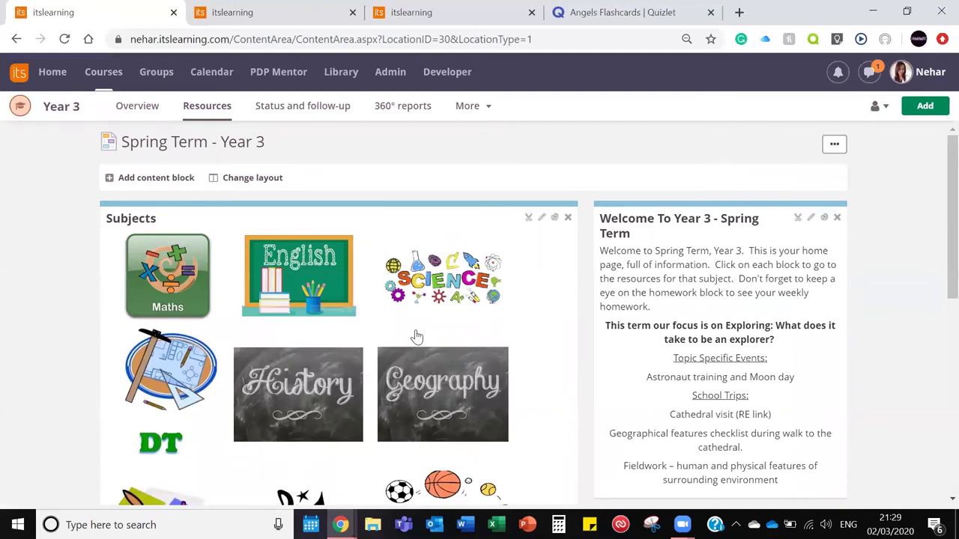
pyautogui.click(156, 73)
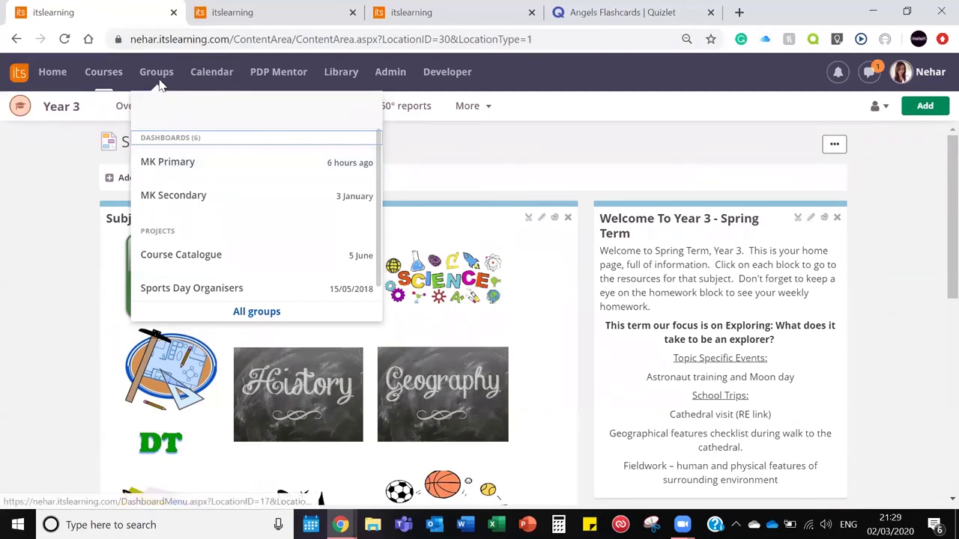
pyautogui.click(157, 72)
pyautogui.click(103, 72)
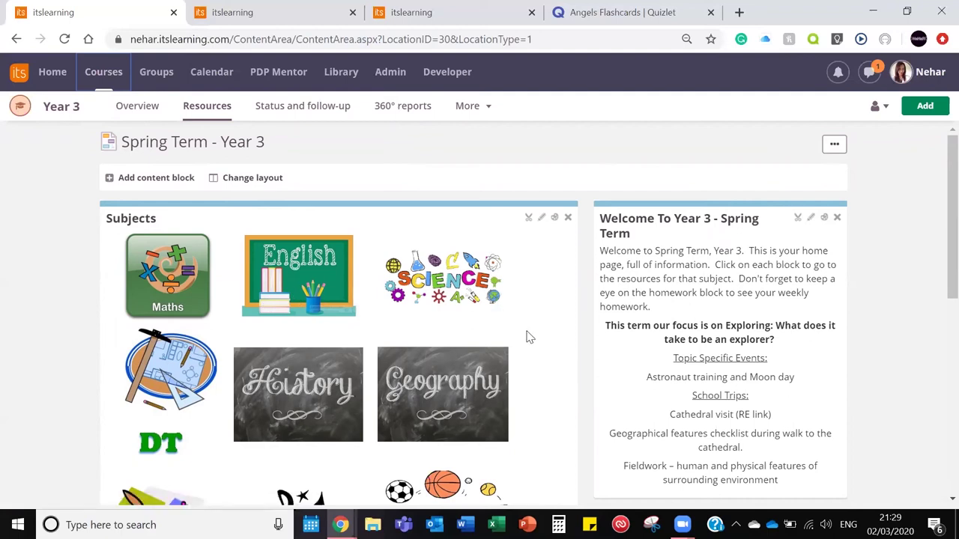
pyautogui.scroll(-3, 604, 402)
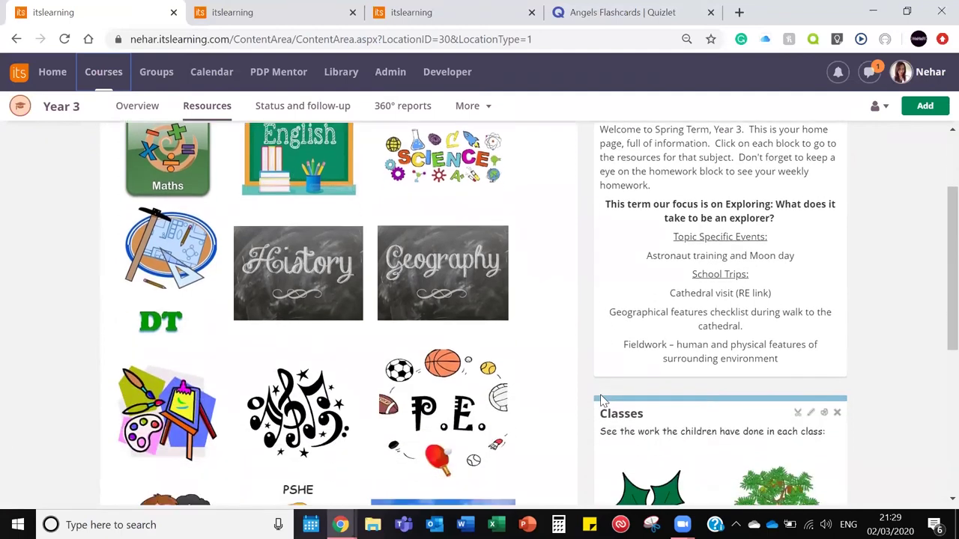
pyautogui.scroll(2, 603, 402)
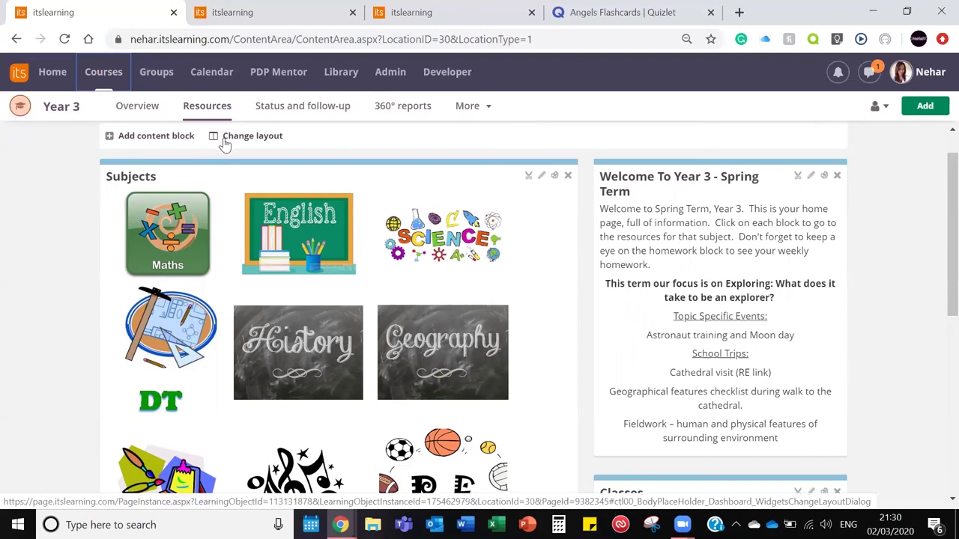
pyautogui.scroll(-3, 225, 161)
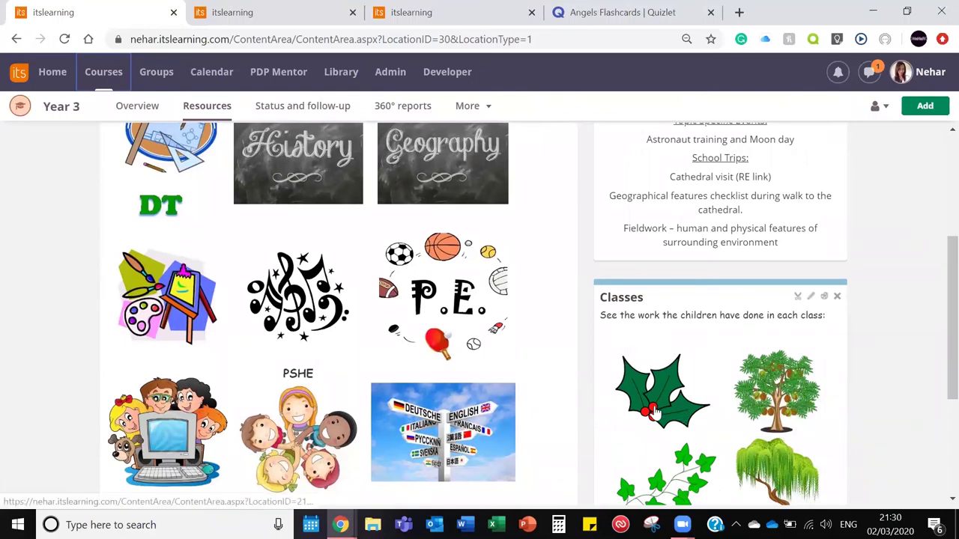
pyautogui.scroll(-1, 654, 412)
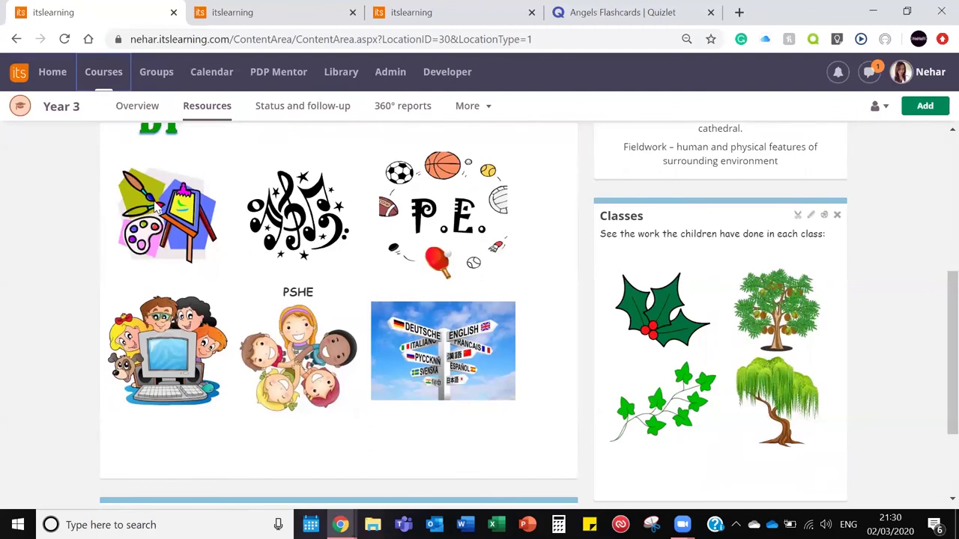
pyautogui.scroll(4, 318, 292)
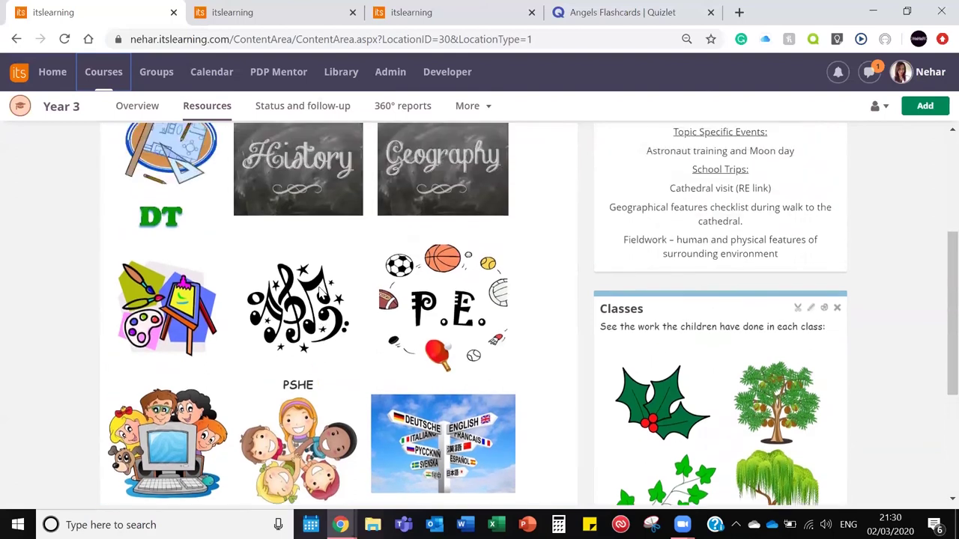
pyautogui.scroll(1, 319, 292)
pyautogui.scroll(-6, 319, 292)
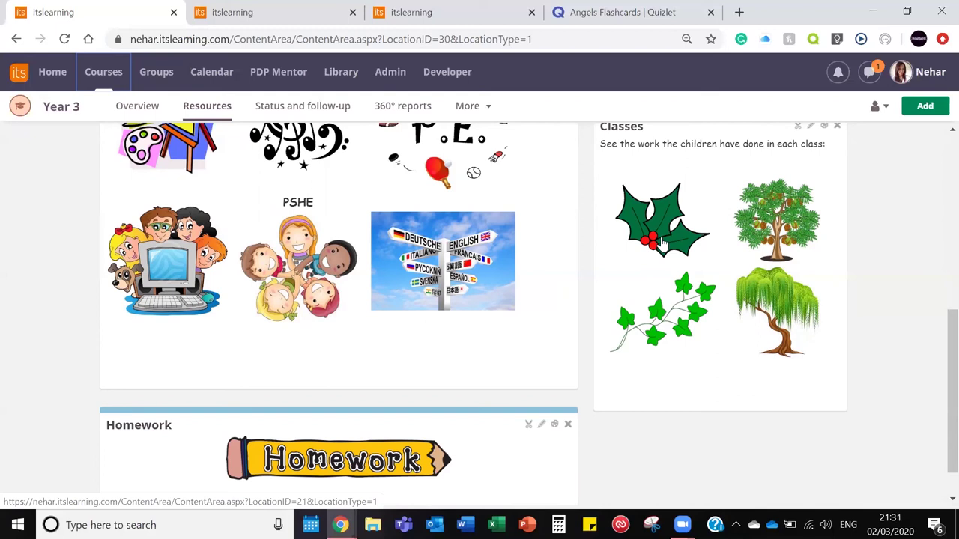
pyautogui.scroll(1, 661, 242)
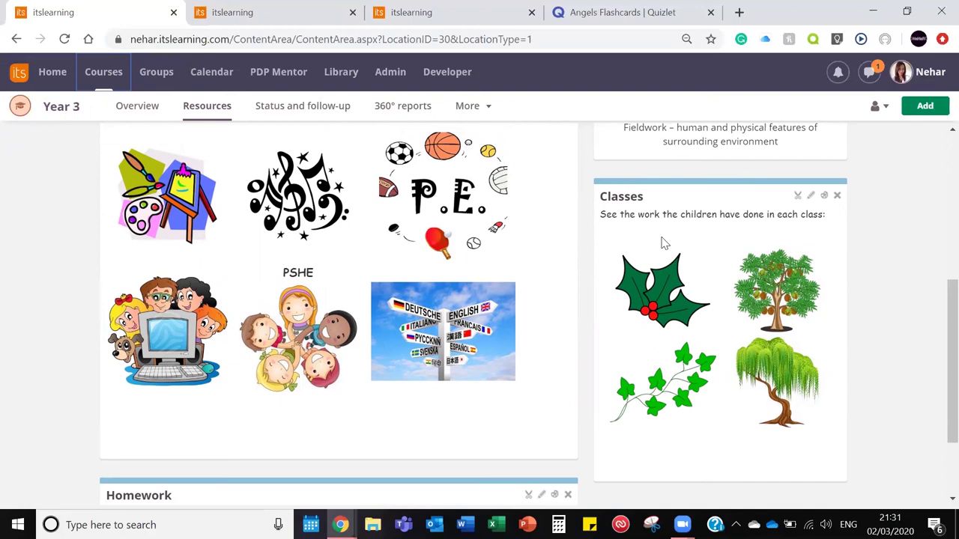
pyautogui.scroll(2, 663, 243)
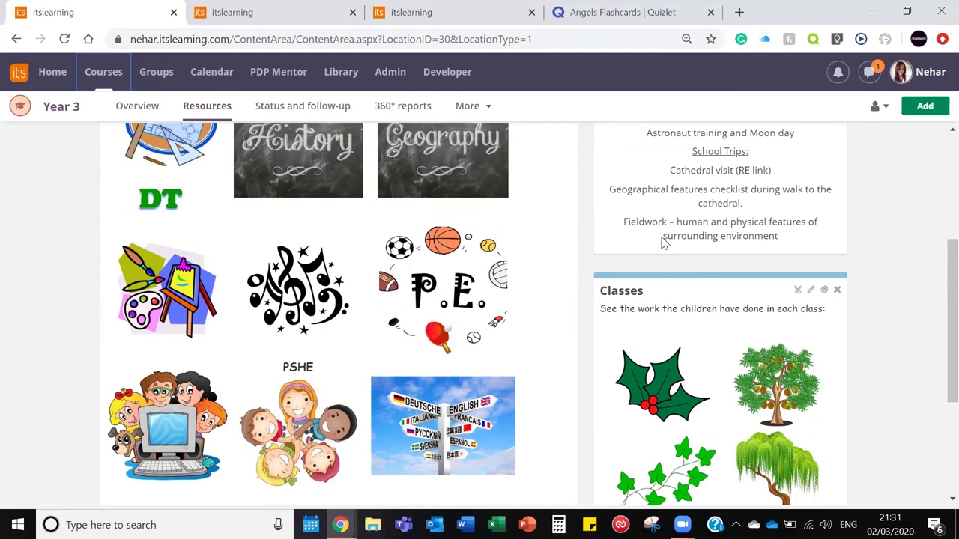
pyautogui.scroll(3, 662, 243)
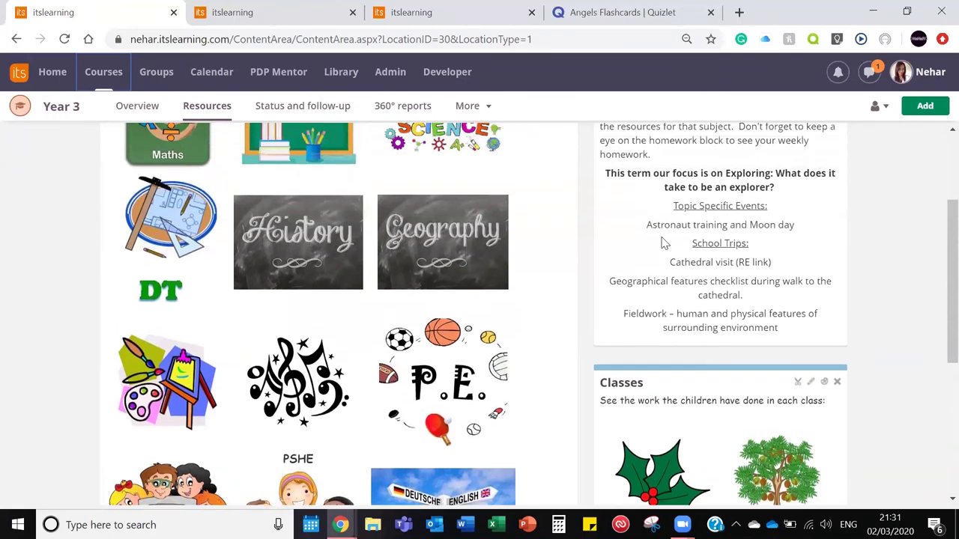
pyautogui.scroll(-5, 662, 243)
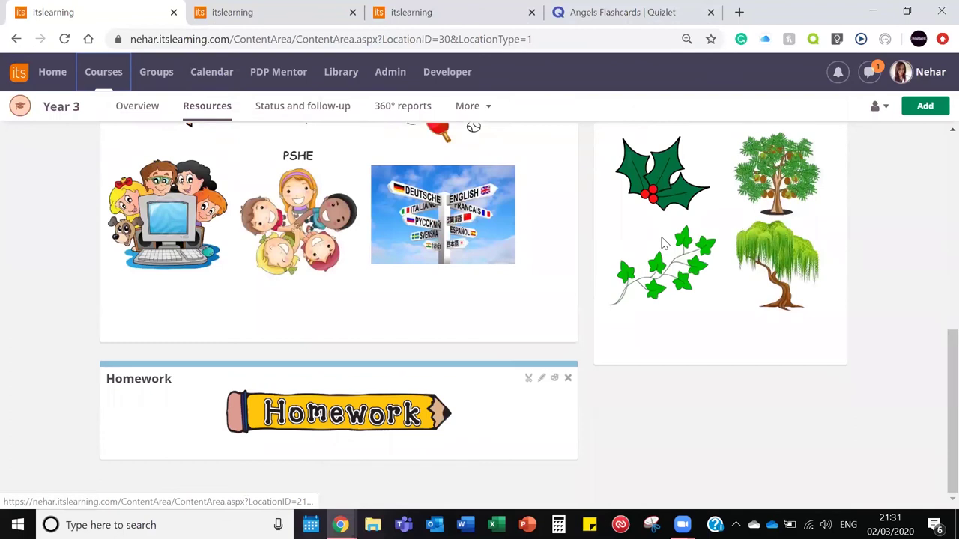